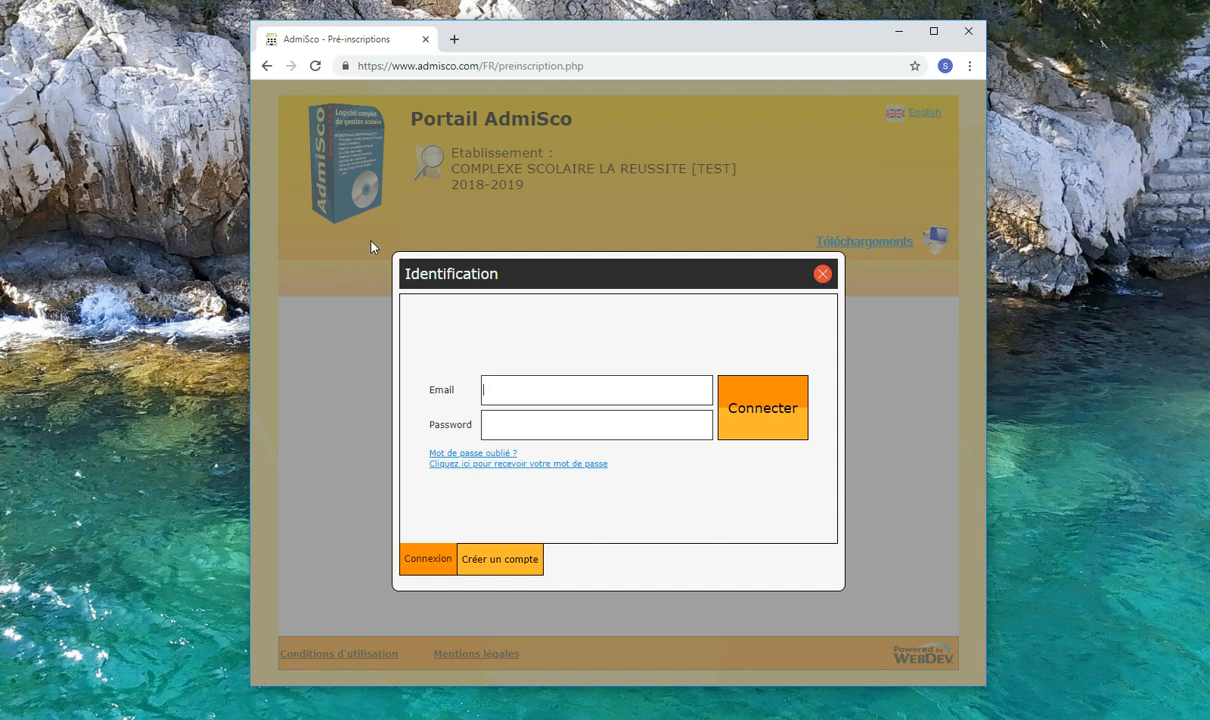
Step: Log in to the pre-registration portal with the saved account email and its password
left_click(489, 390)
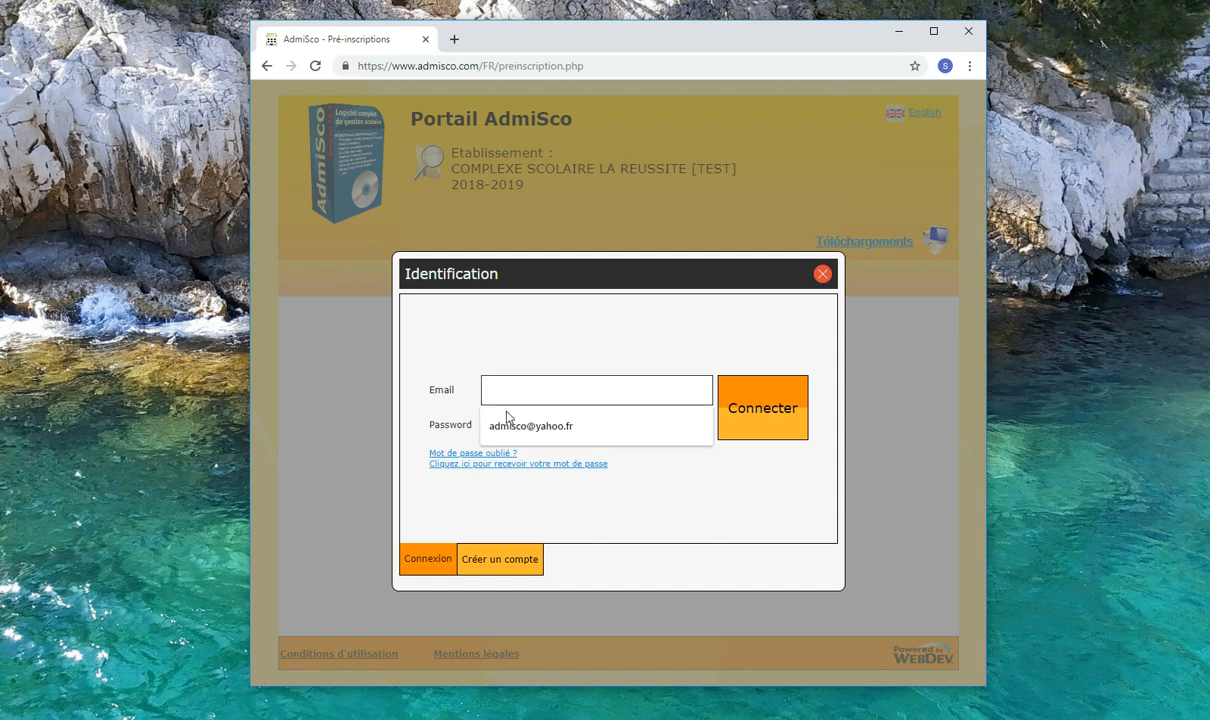
left_click(505, 422)
type("******")
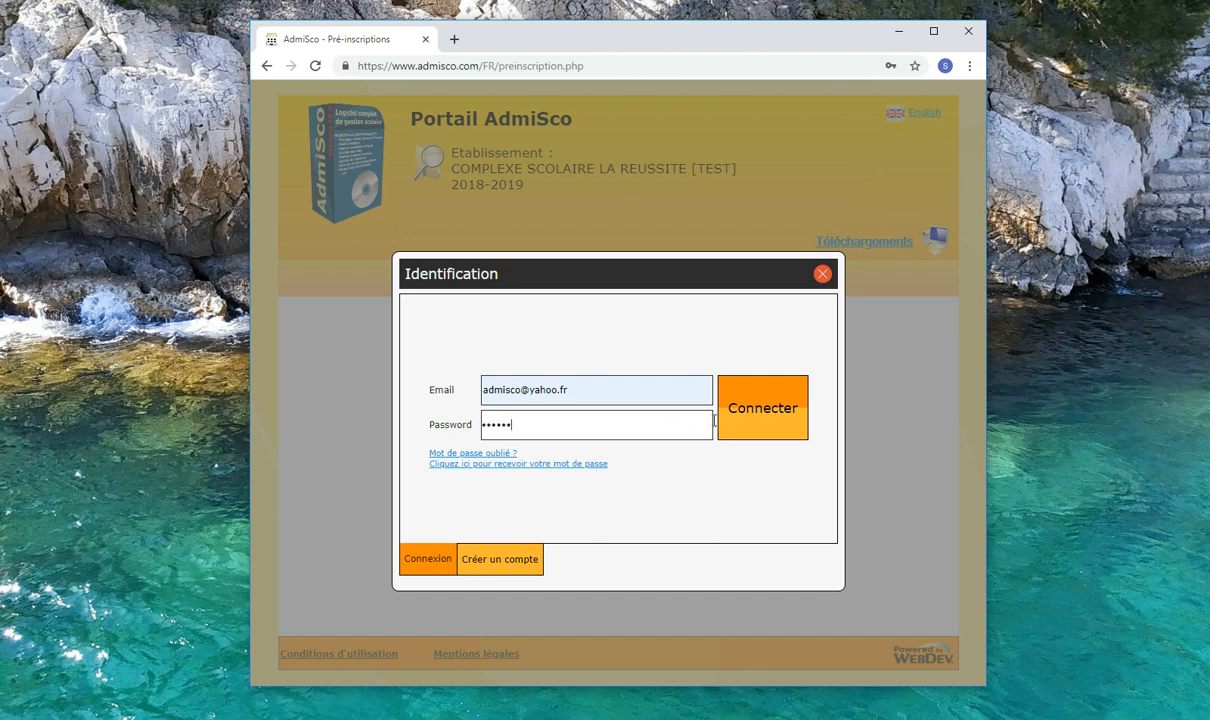
left_click(757, 418)
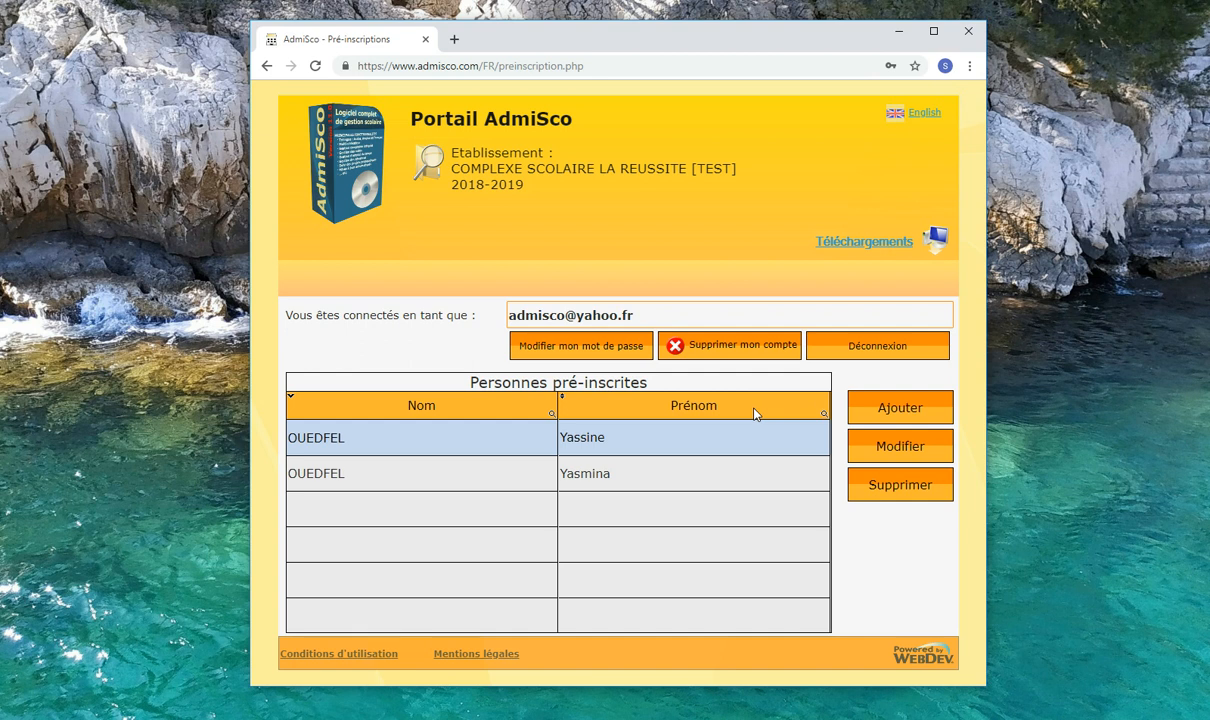
Step: Open the second pre-registered child's form for modification, save it and close the browser
left_click(697, 476)
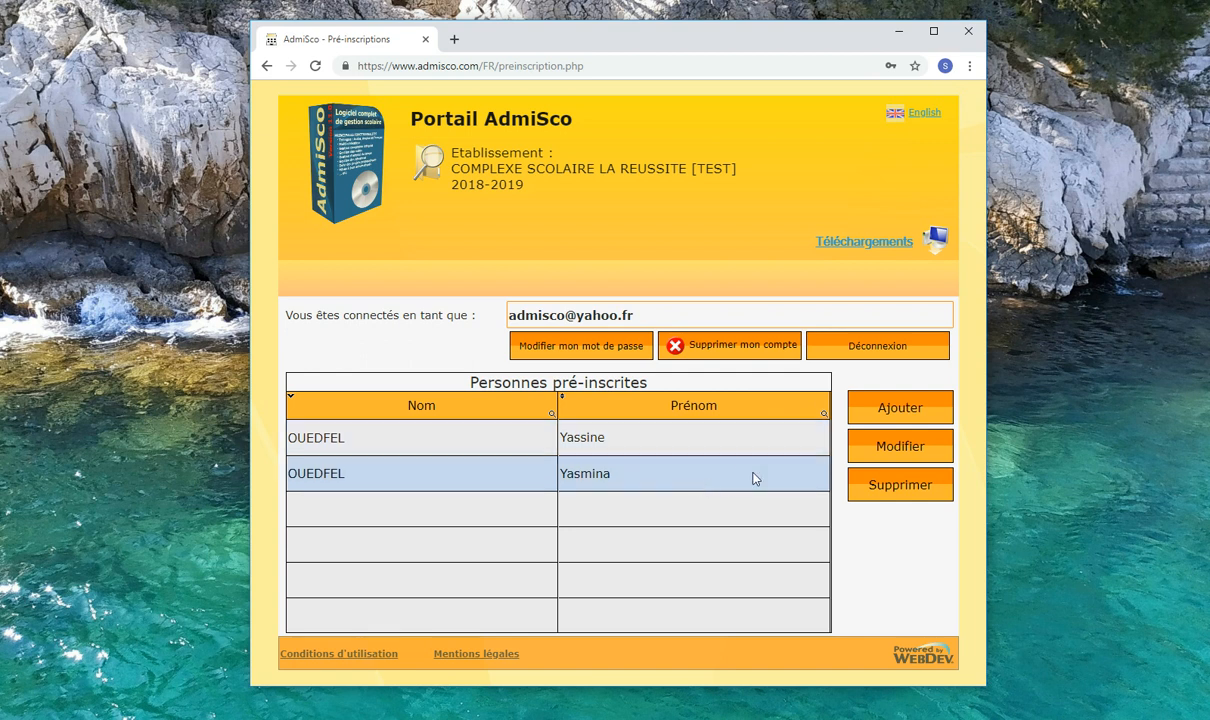
left_click(907, 447)
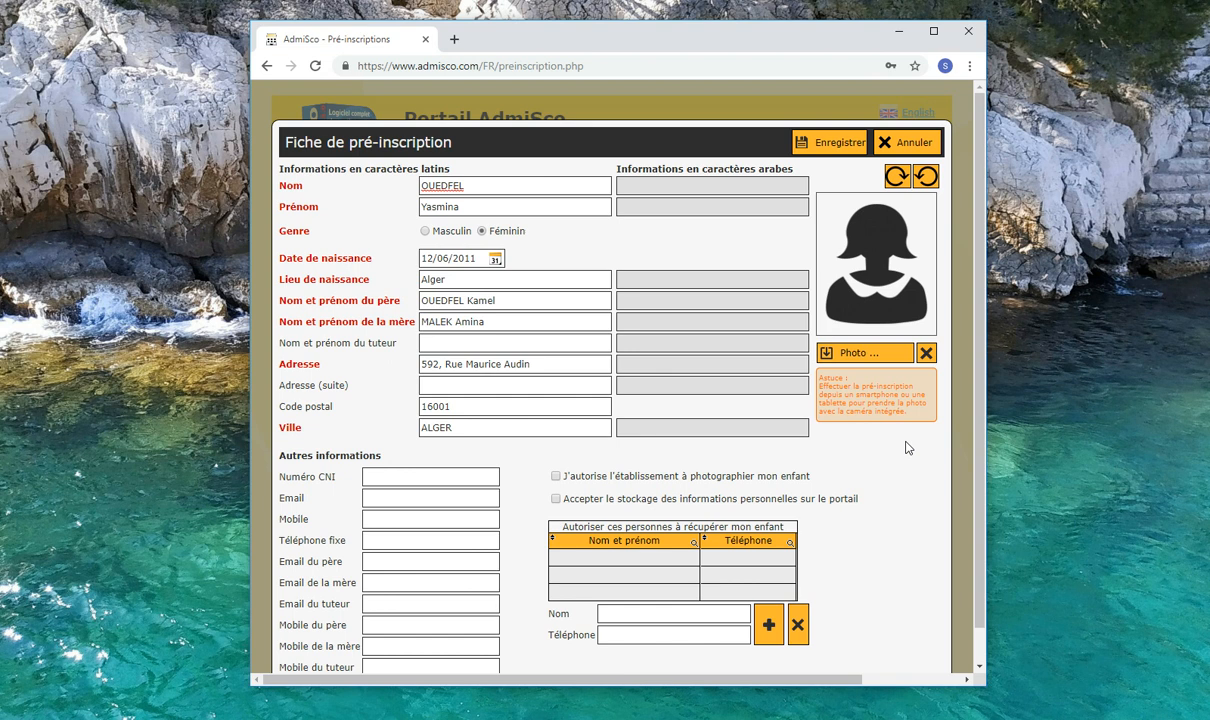
left_click(829, 148)
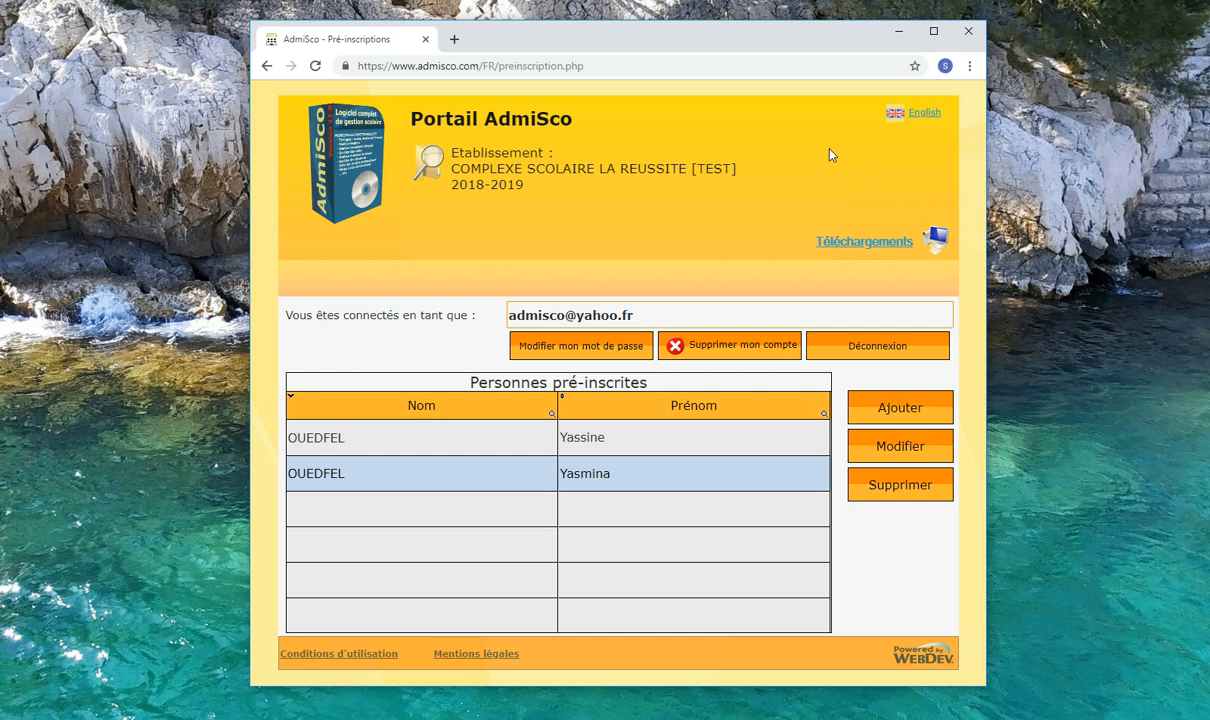
left_click(974, 35)
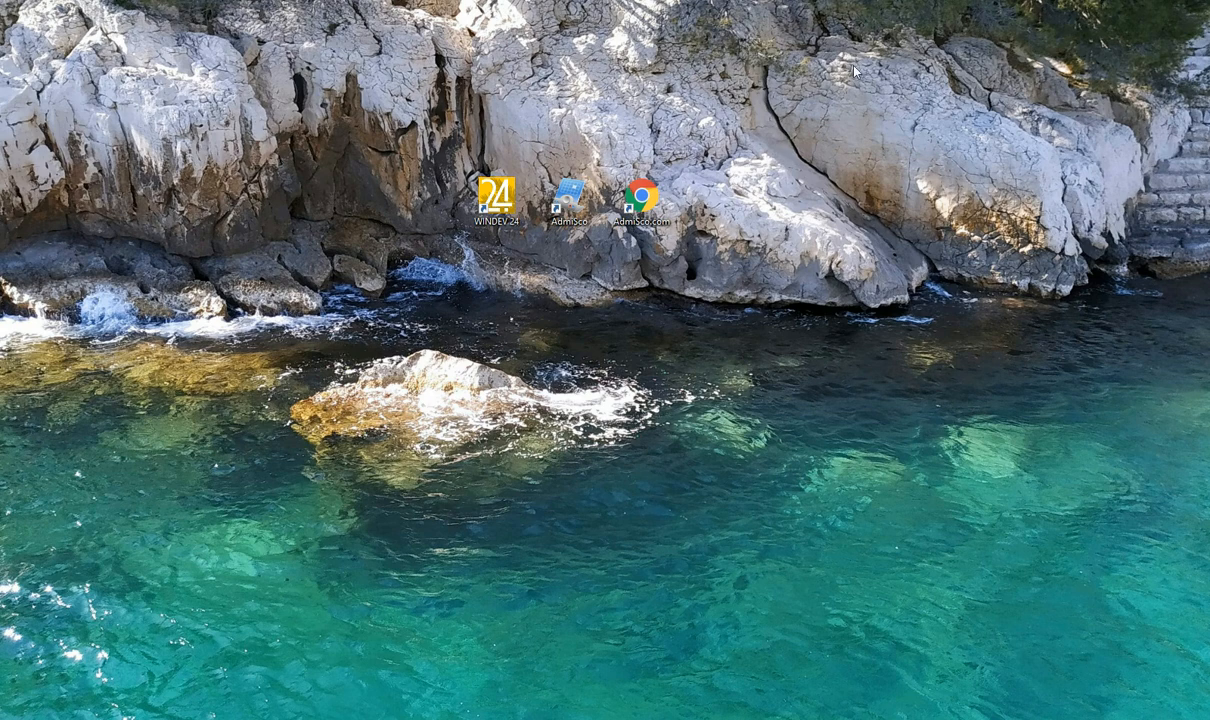
Step: Launch the AdmiSco desktop application and sign in as Superviseur for 2018-2019 with the supervisor password
left_click(567, 204)
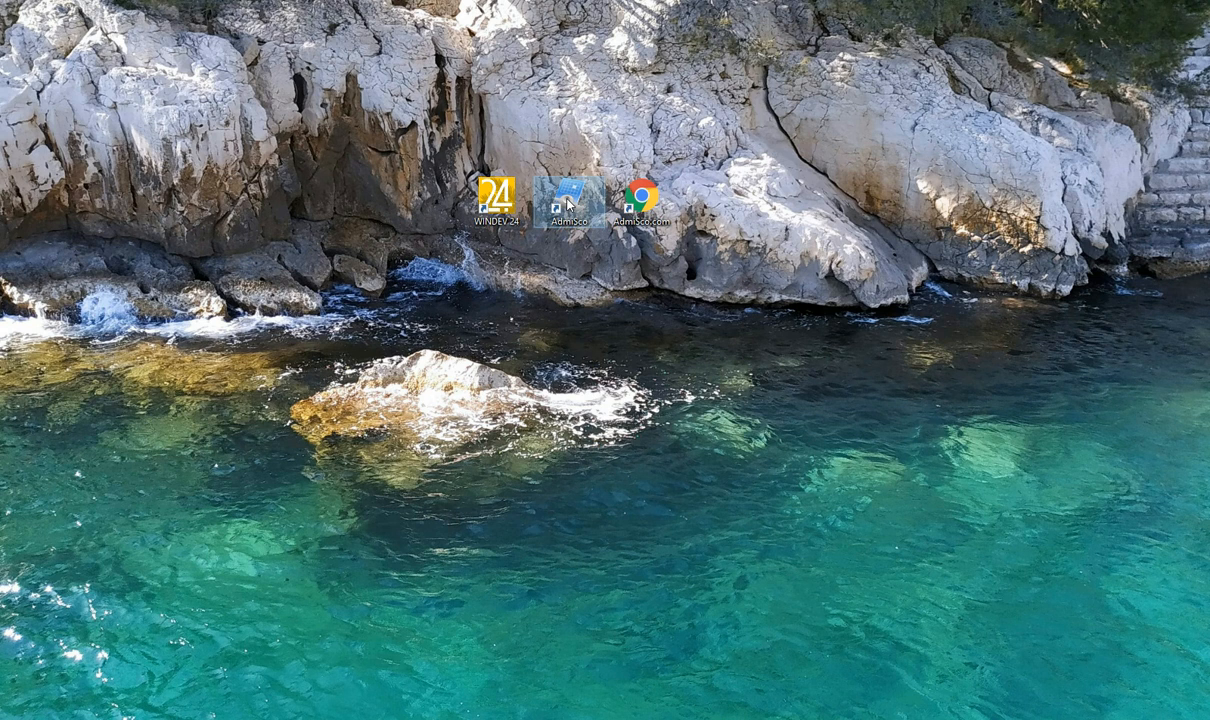
double_click(567, 204)
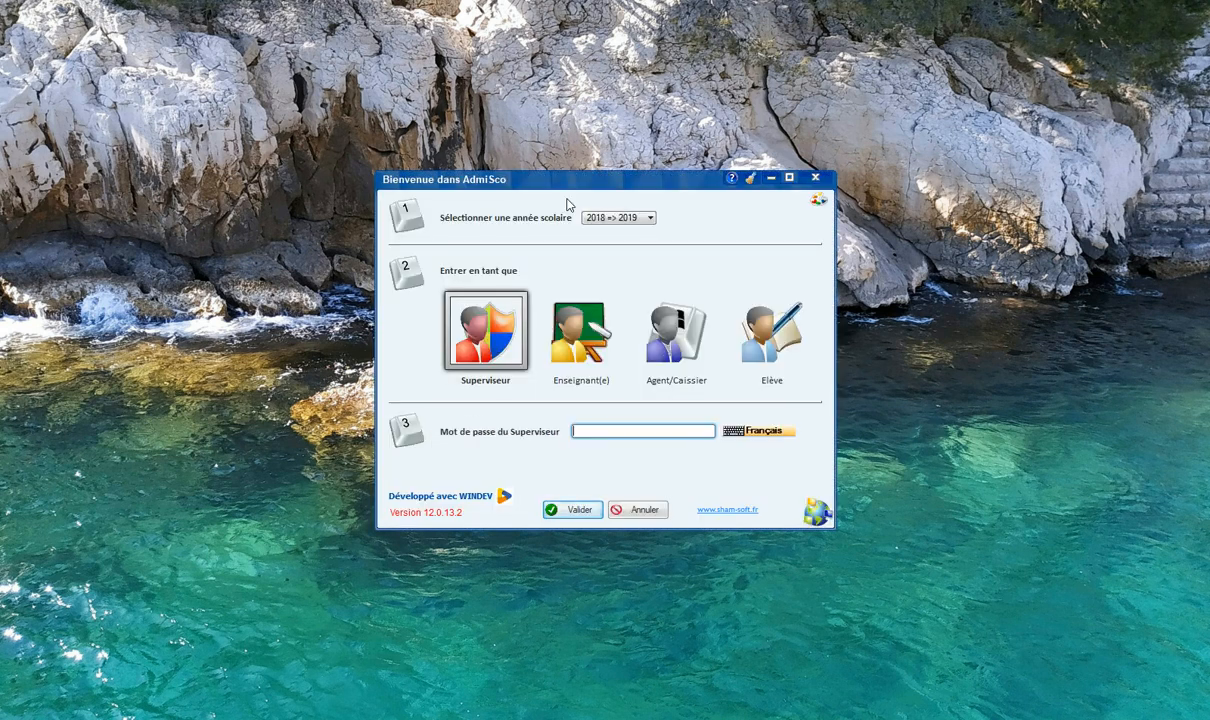
type("••••")
left_click(575, 508)
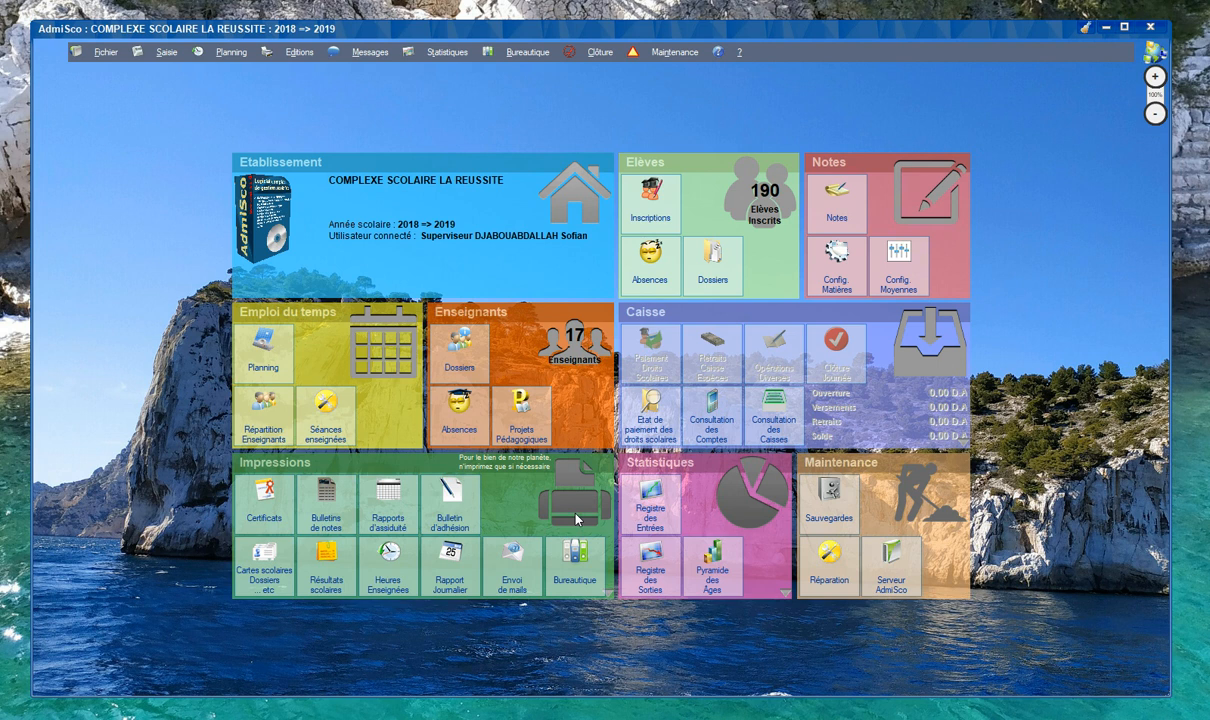
Step: Start a student registration from the second pupil in the portal's pre-registered list and set its type to Inscription
left_click(652, 217)
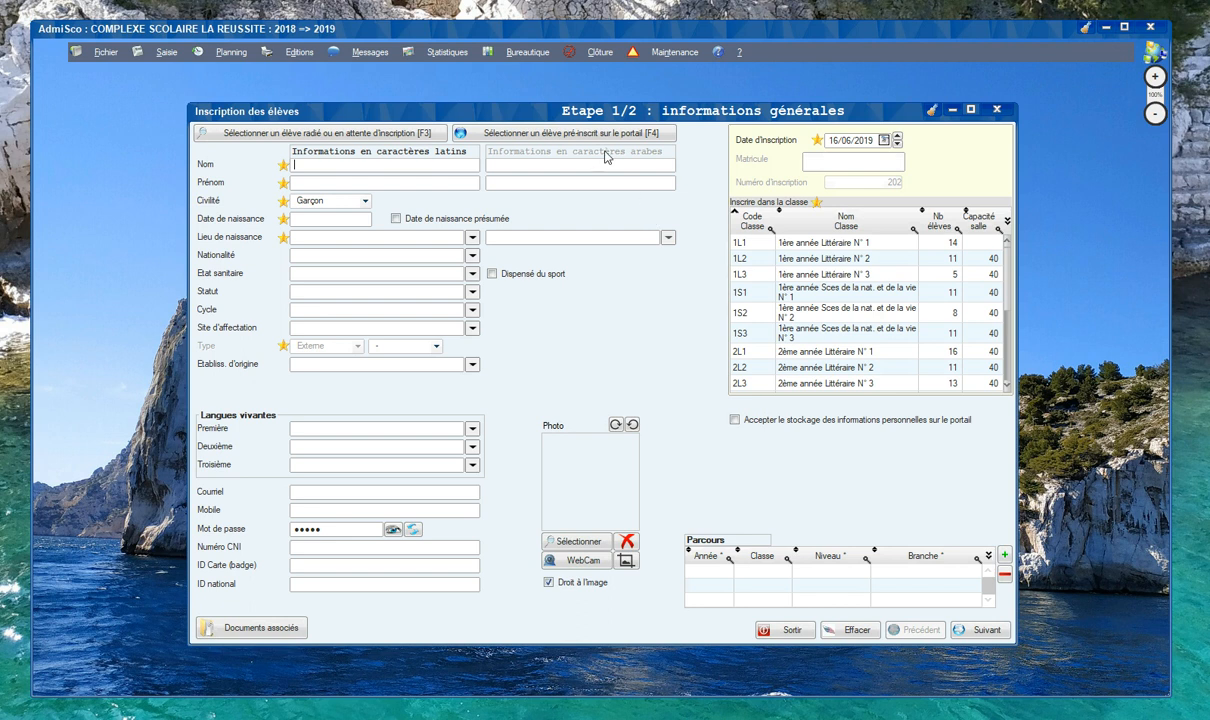
left_click(573, 137)
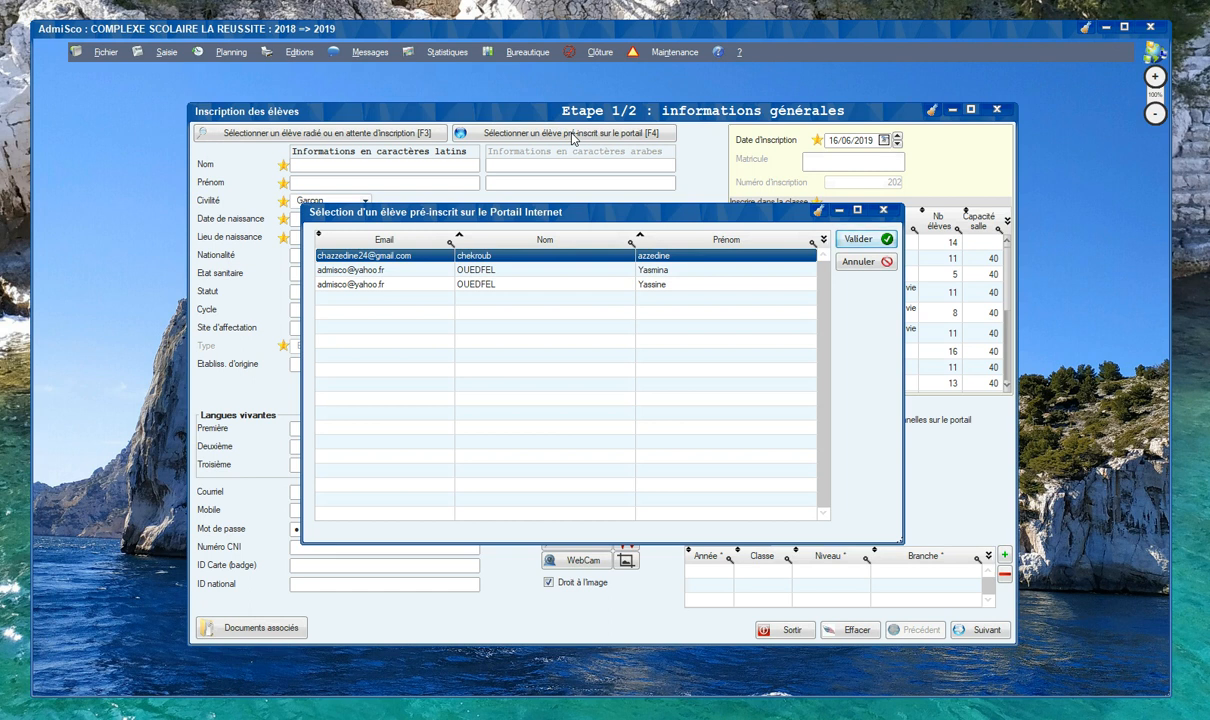
left_click(534, 268)
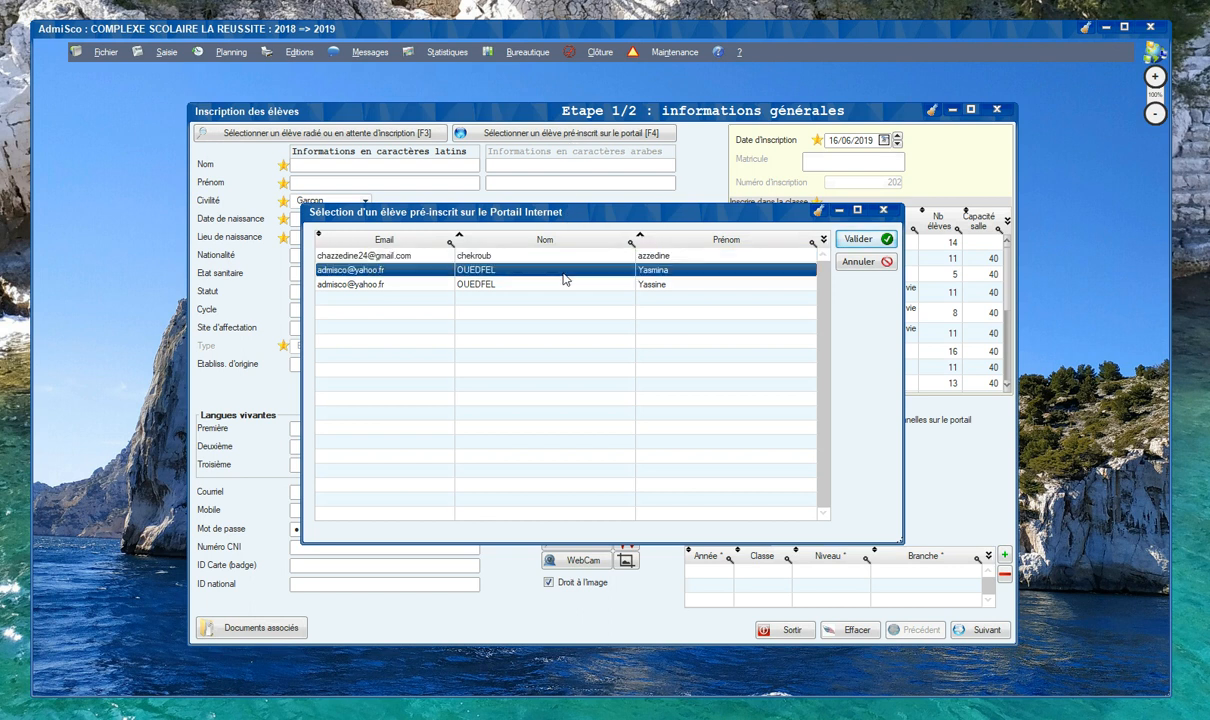
left_click(851, 240)
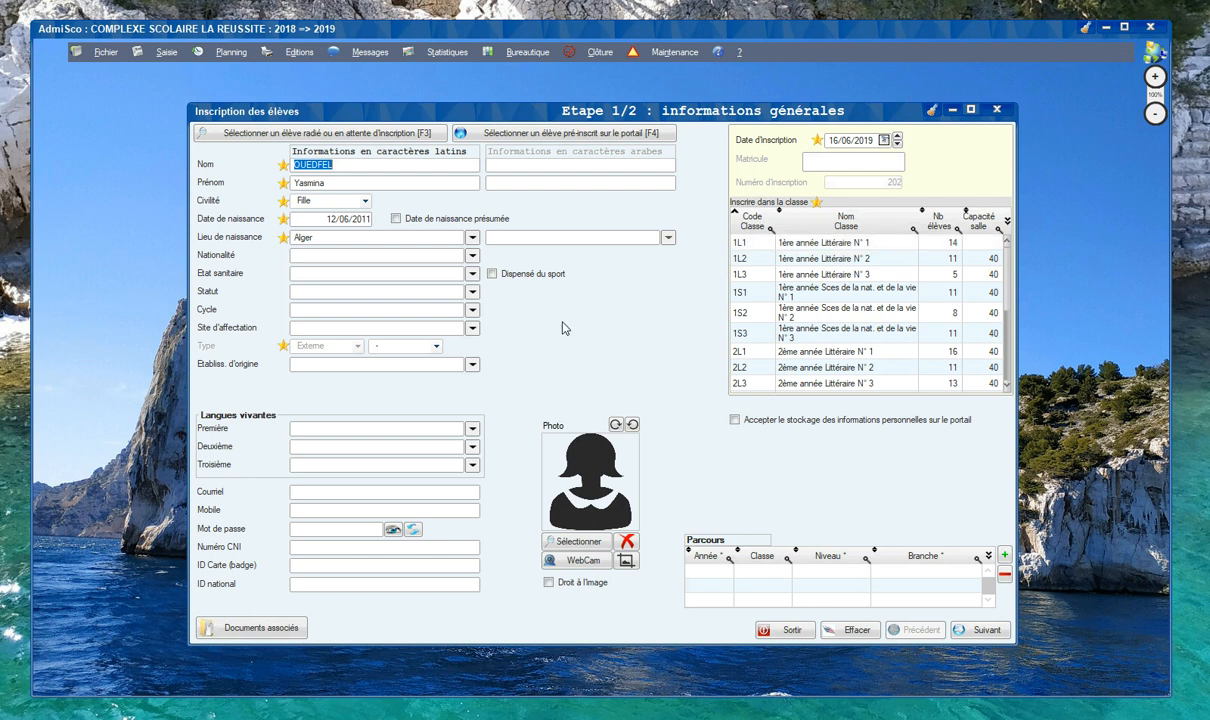
left_click(431, 348)
left_click(428, 371)
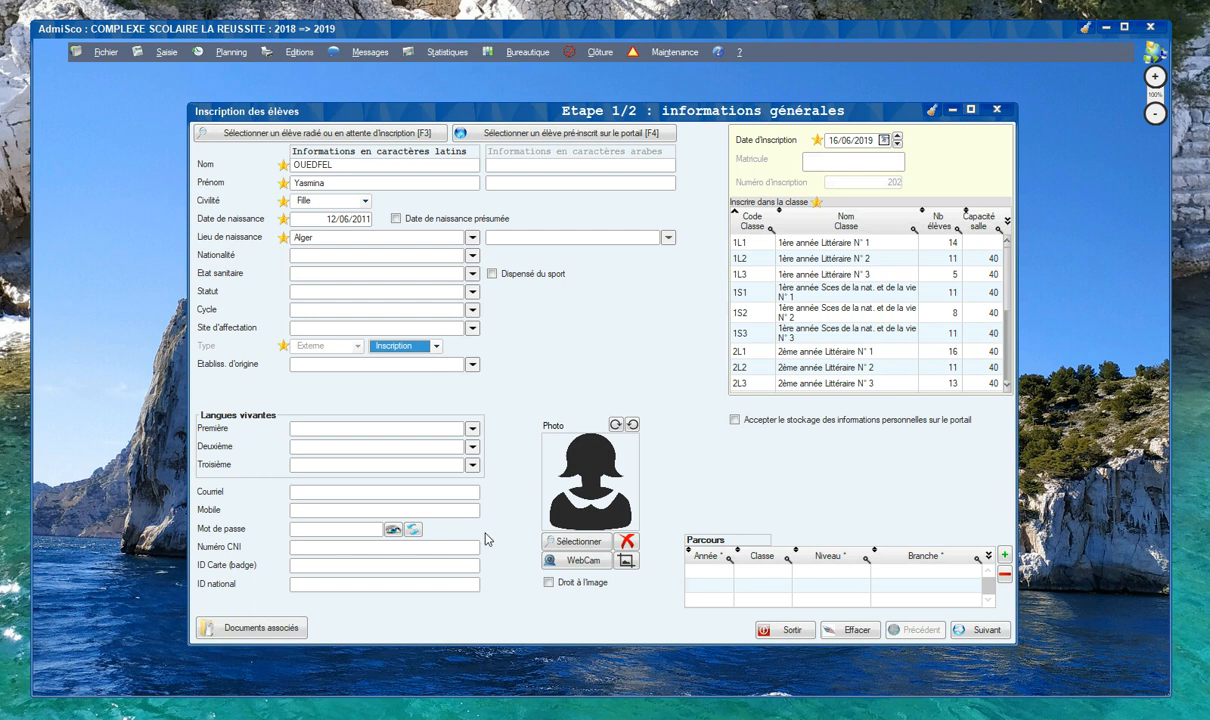
Step: Open the pupil's photo in the image editor and rotate it through one full turn in quarter turns
left_click(625, 561)
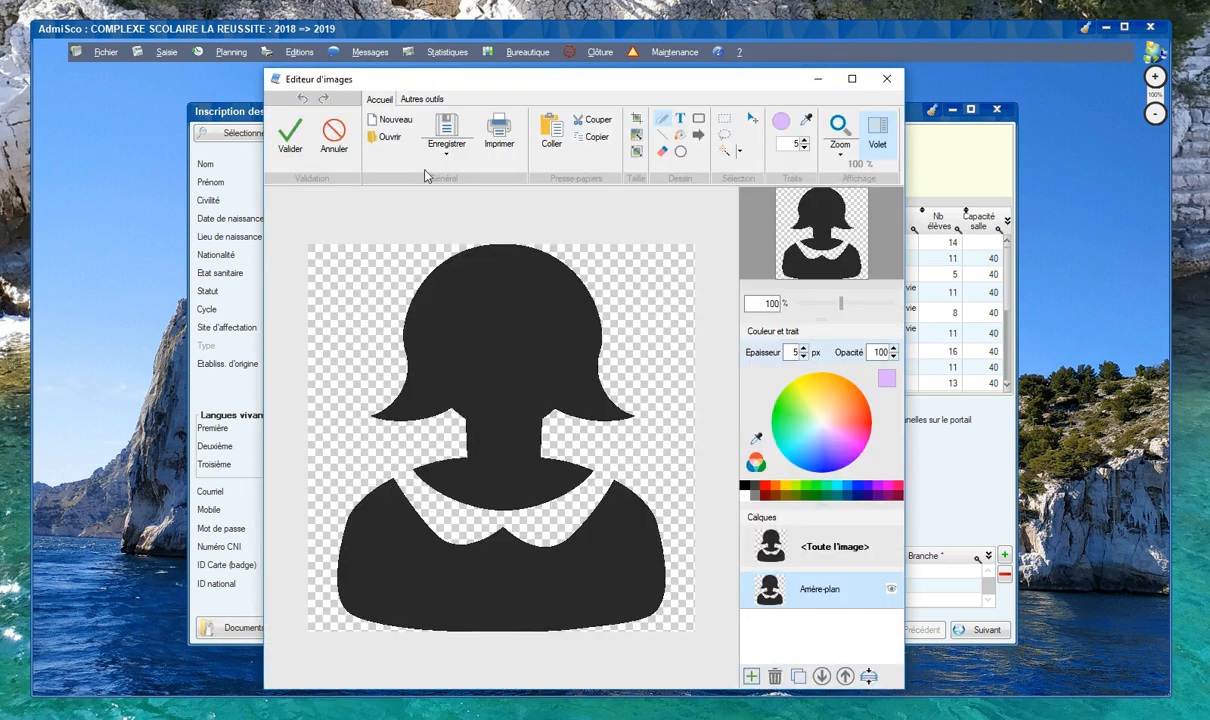
left_click(408, 99)
left_click(530, 120)
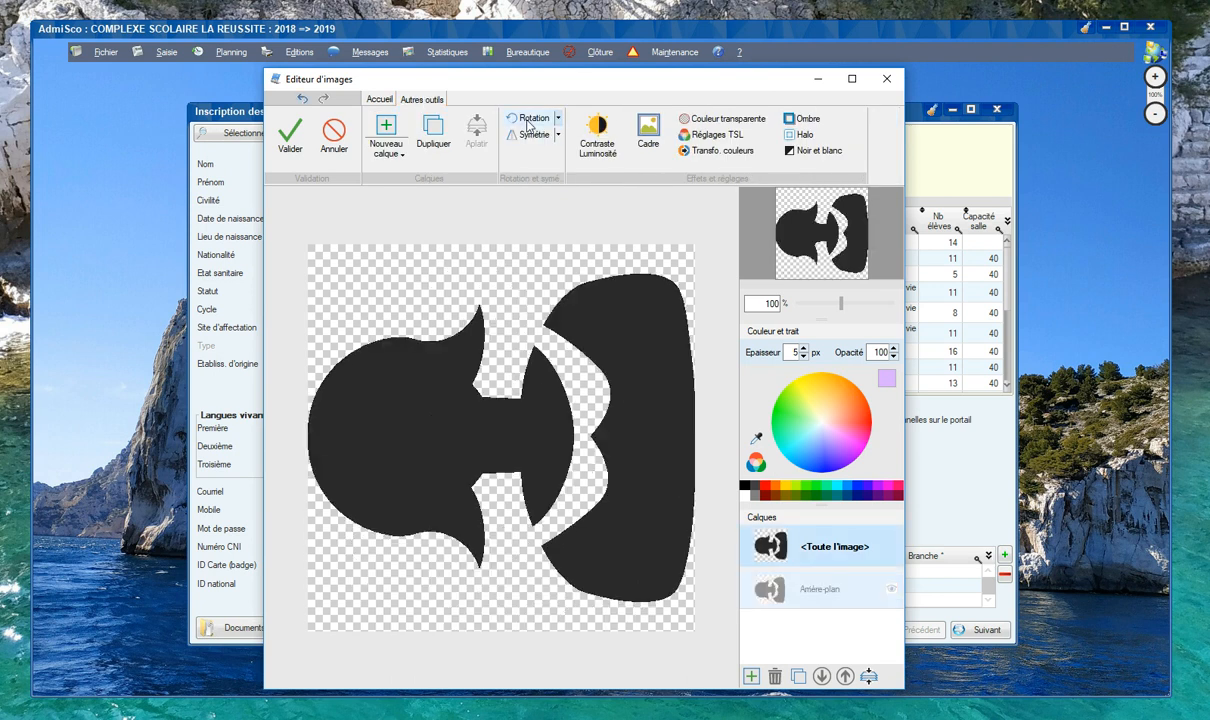
left_click(530, 120)
left_click(530, 120)
left_click(530, 120)
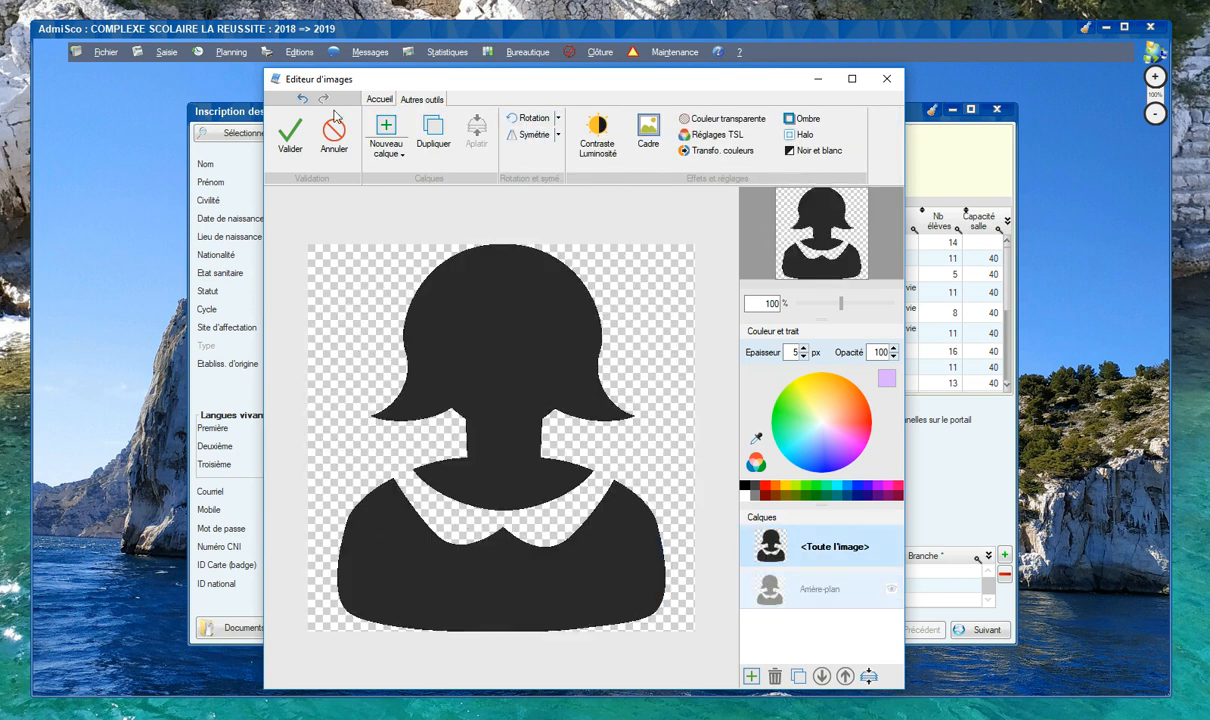
Step: Crop the pupil's photo to the head and neck and apply it to the registration form
left_click(372, 100)
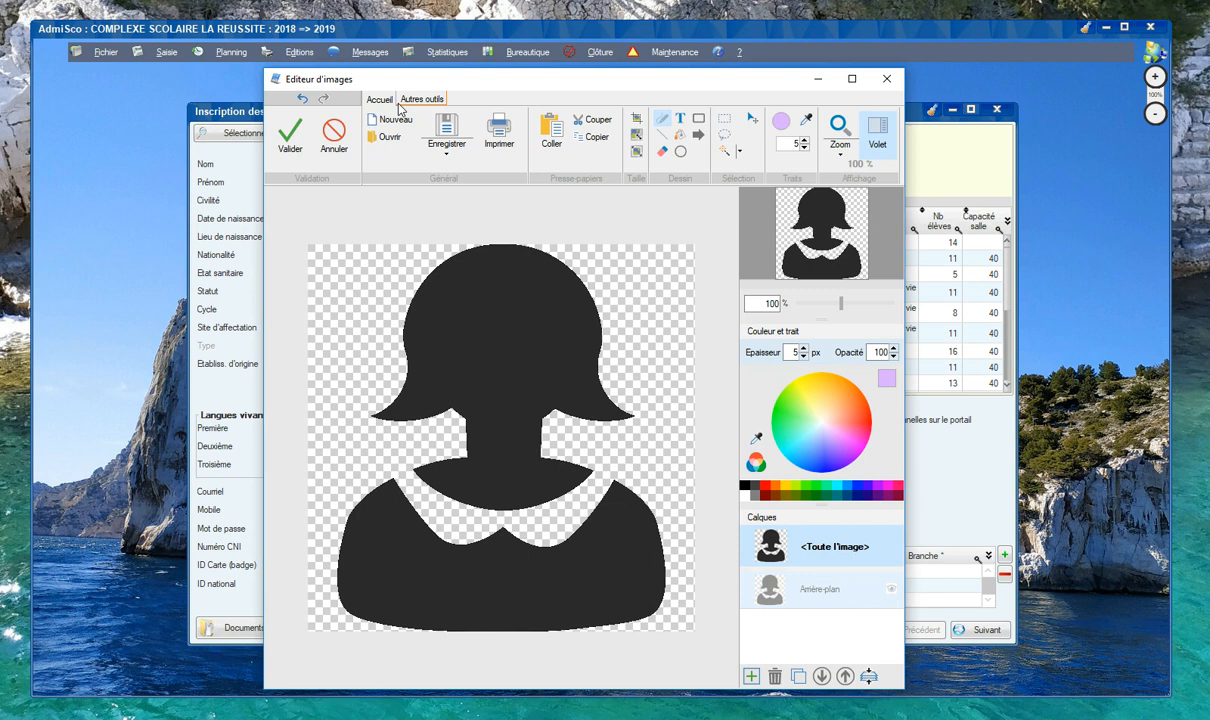
left_click(636, 118)
left_click_drag(359, 456, 520, 392)
left_click_drag(594, 355, 647, 239)
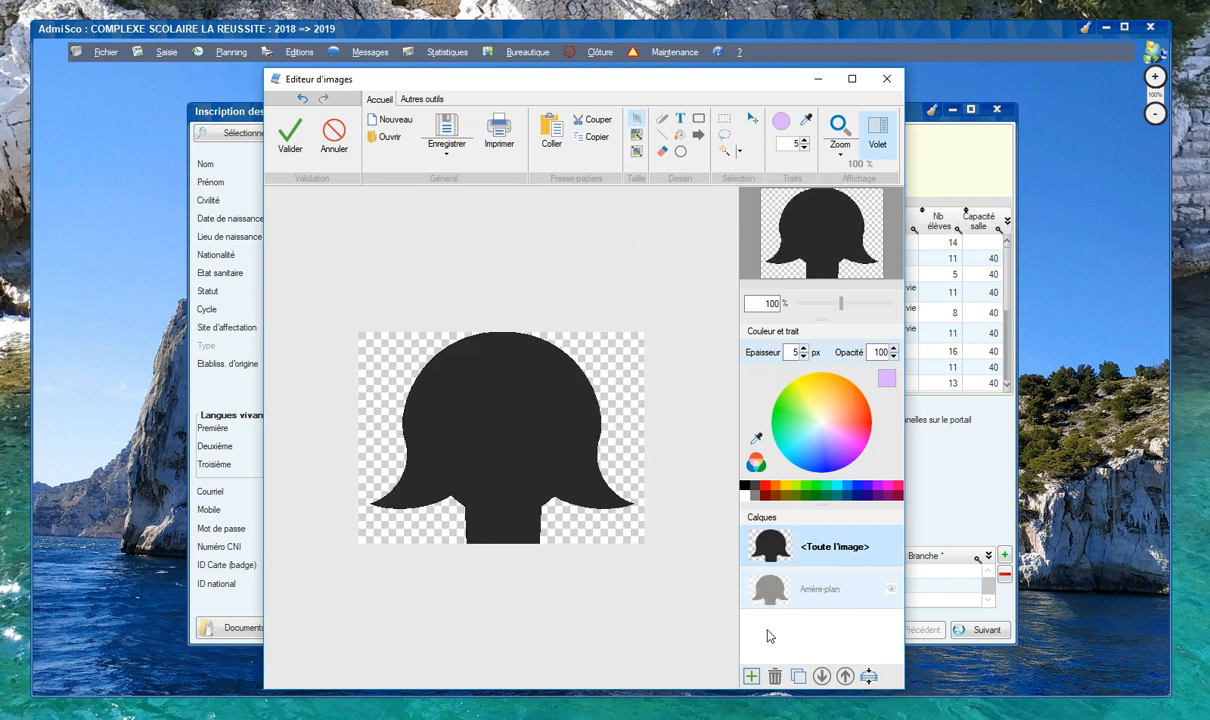
left_click(290, 138)
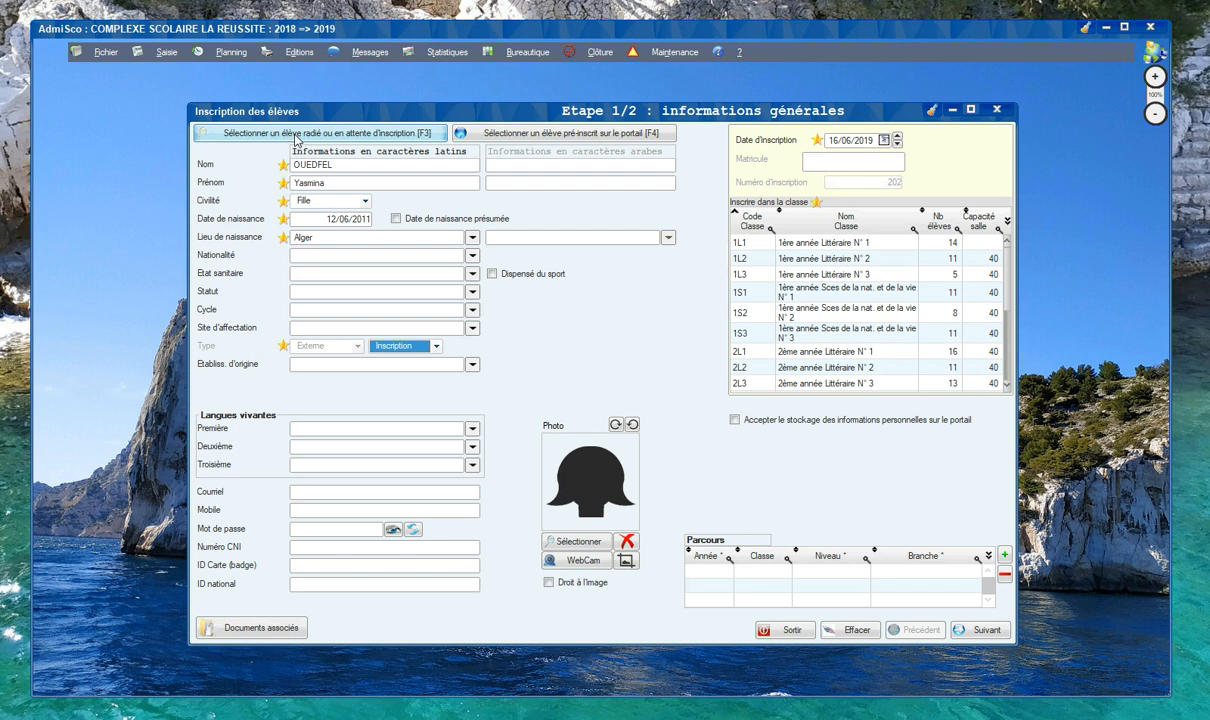
Step: Assign the pupil to class 1L3 in the family information stage, complete the registration and close the form
left_click(975, 628)
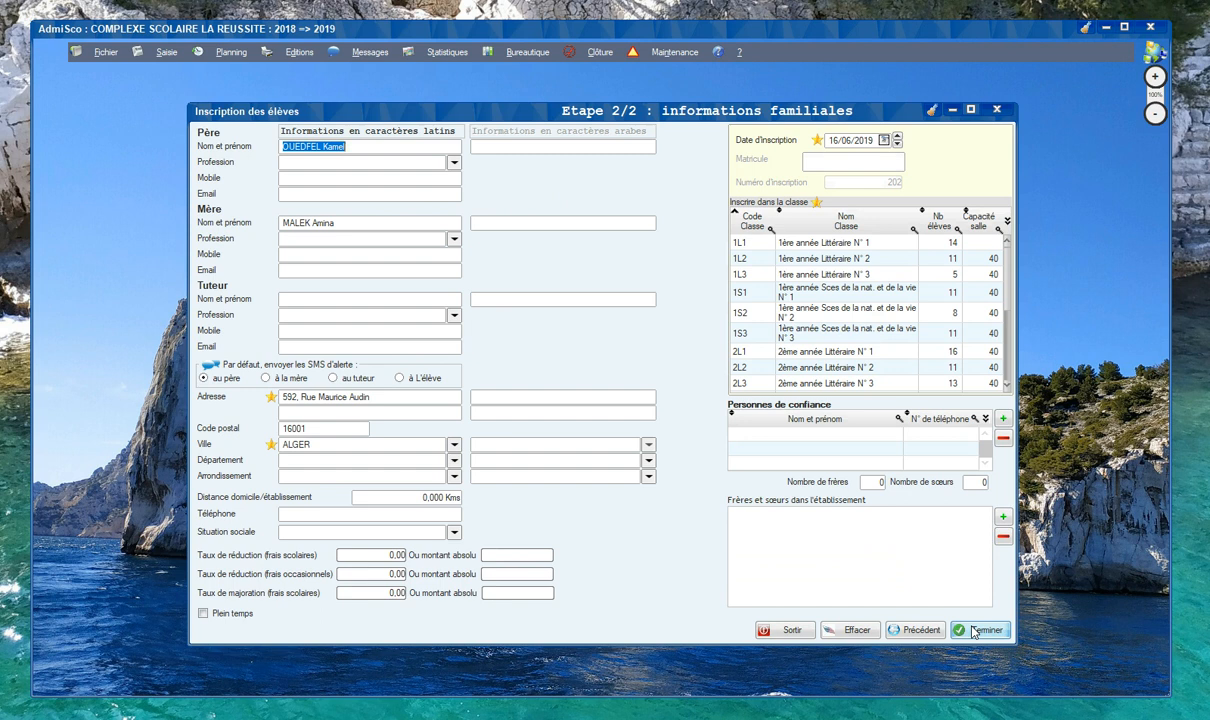
left_click(859, 277)
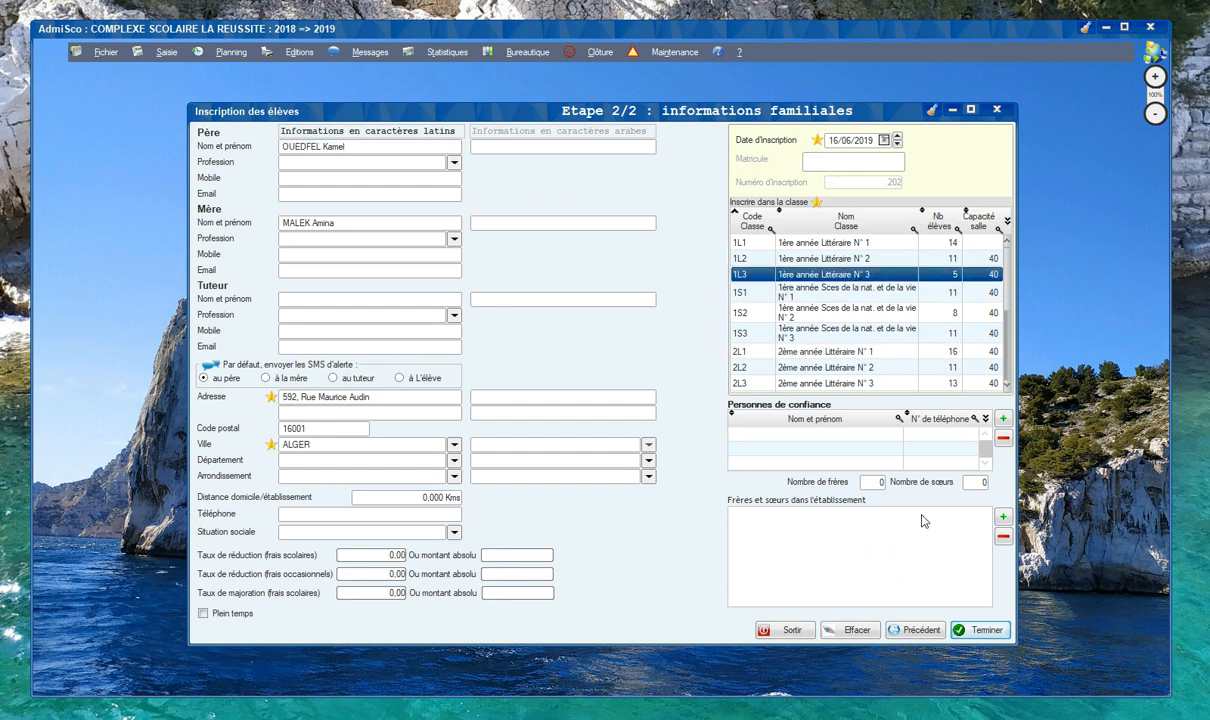
left_click(988, 634)
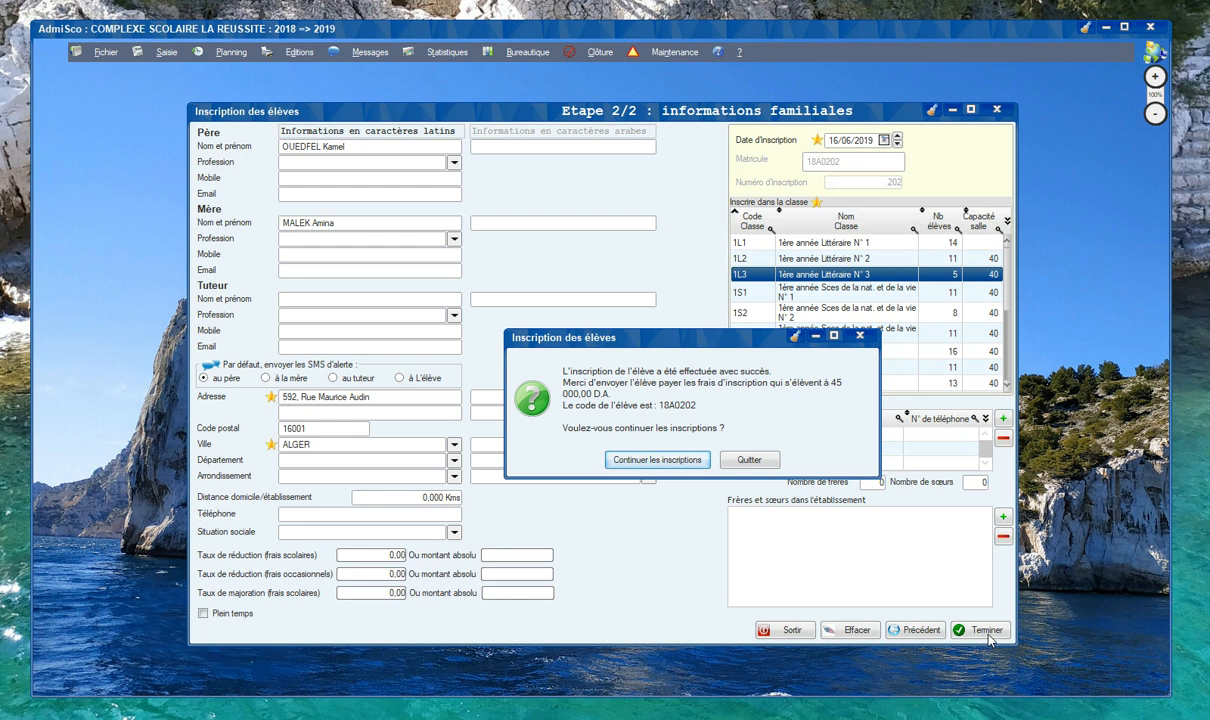
left_click(656, 460)
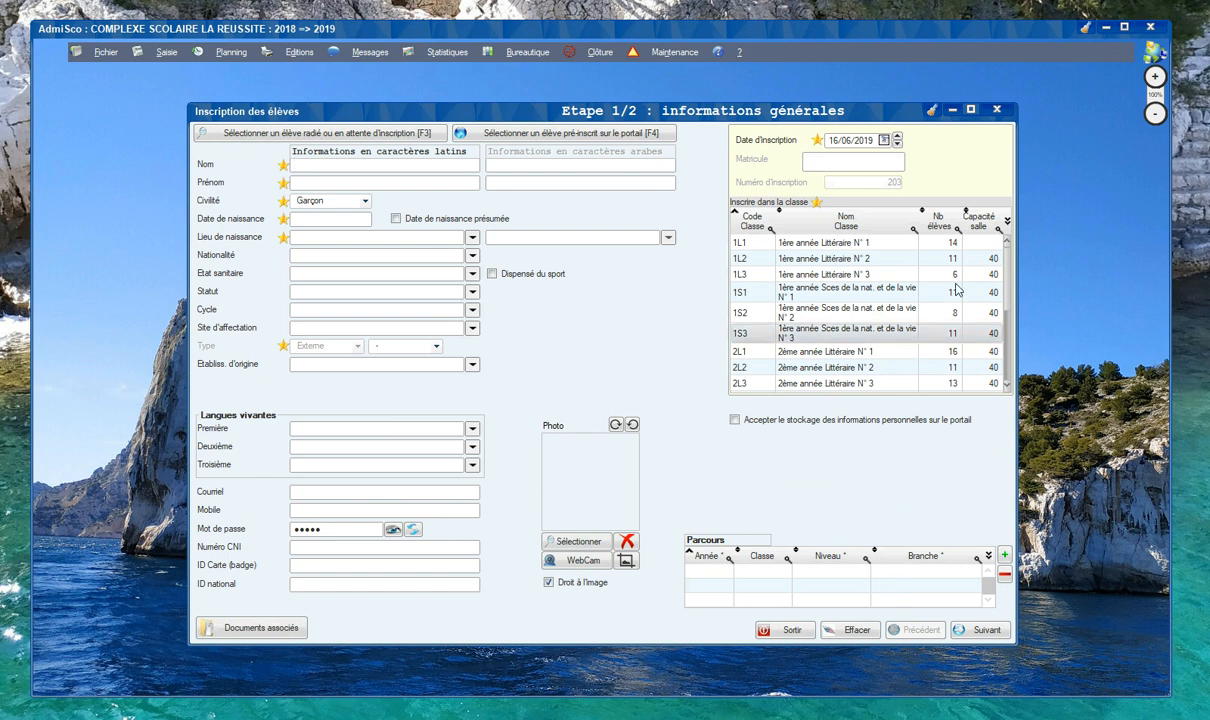
left_click(997, 111)
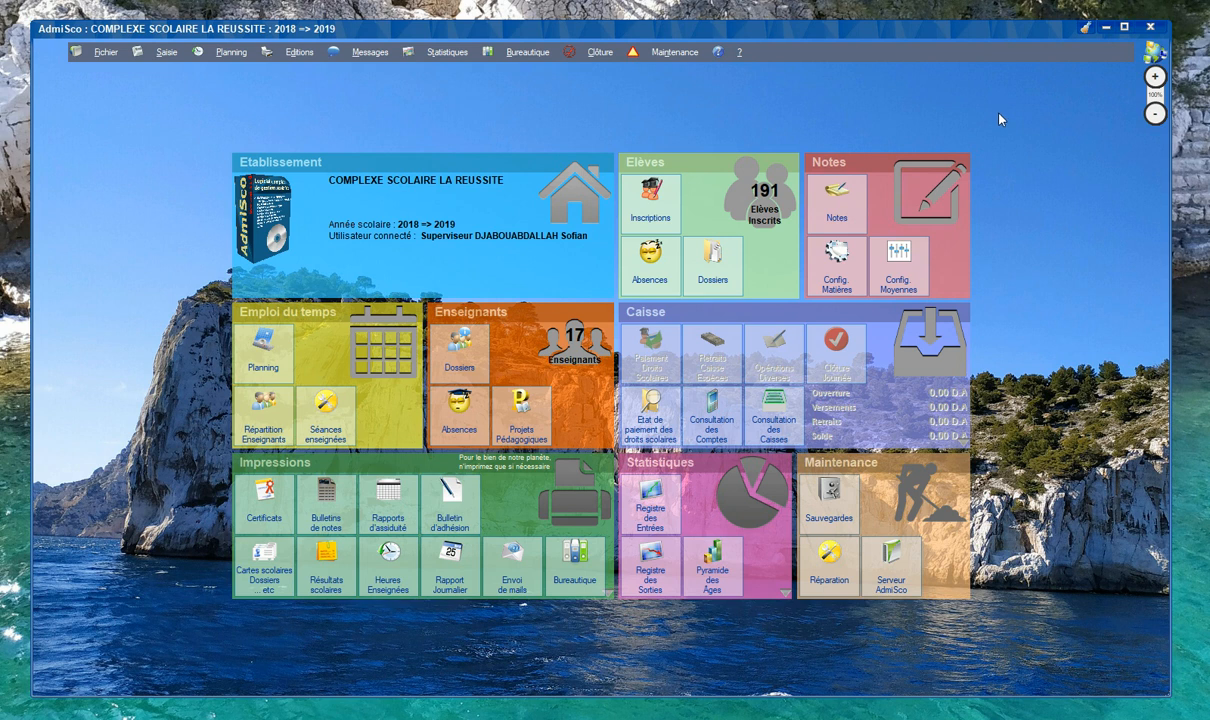
Step: Search the student records by the start of the newly registered pupil's first name and open the record for editing
left_click(712, 268)
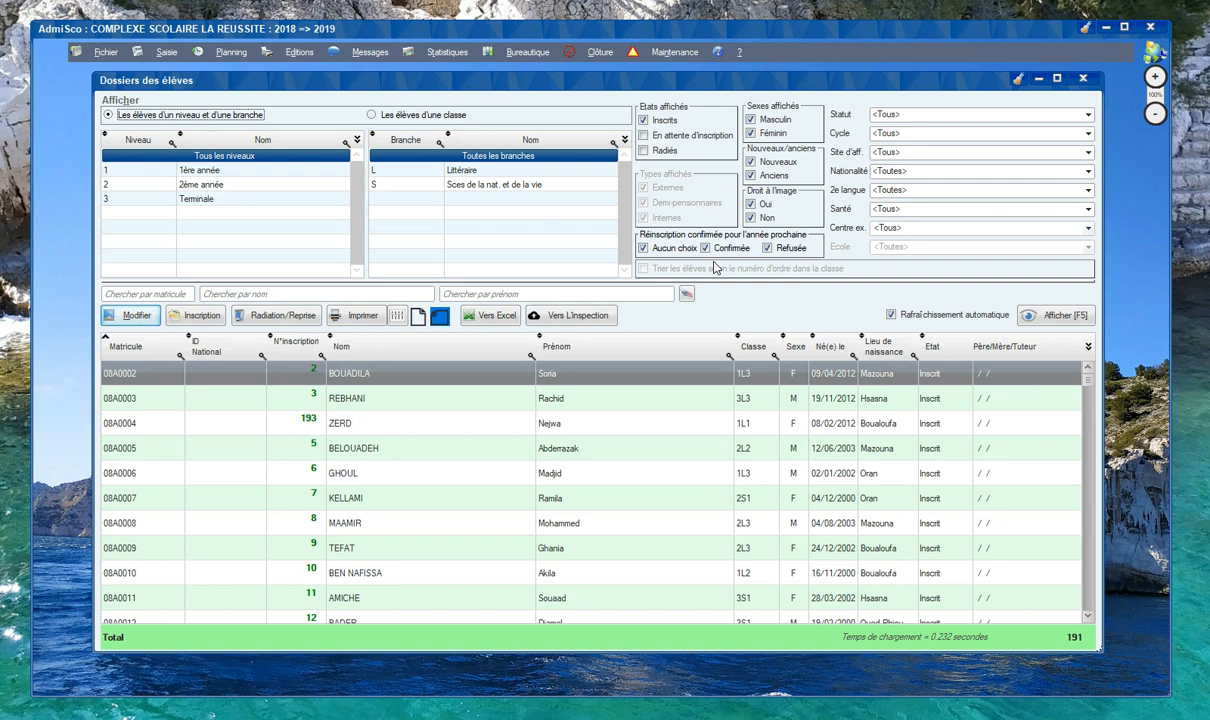
left_click(507, 294)
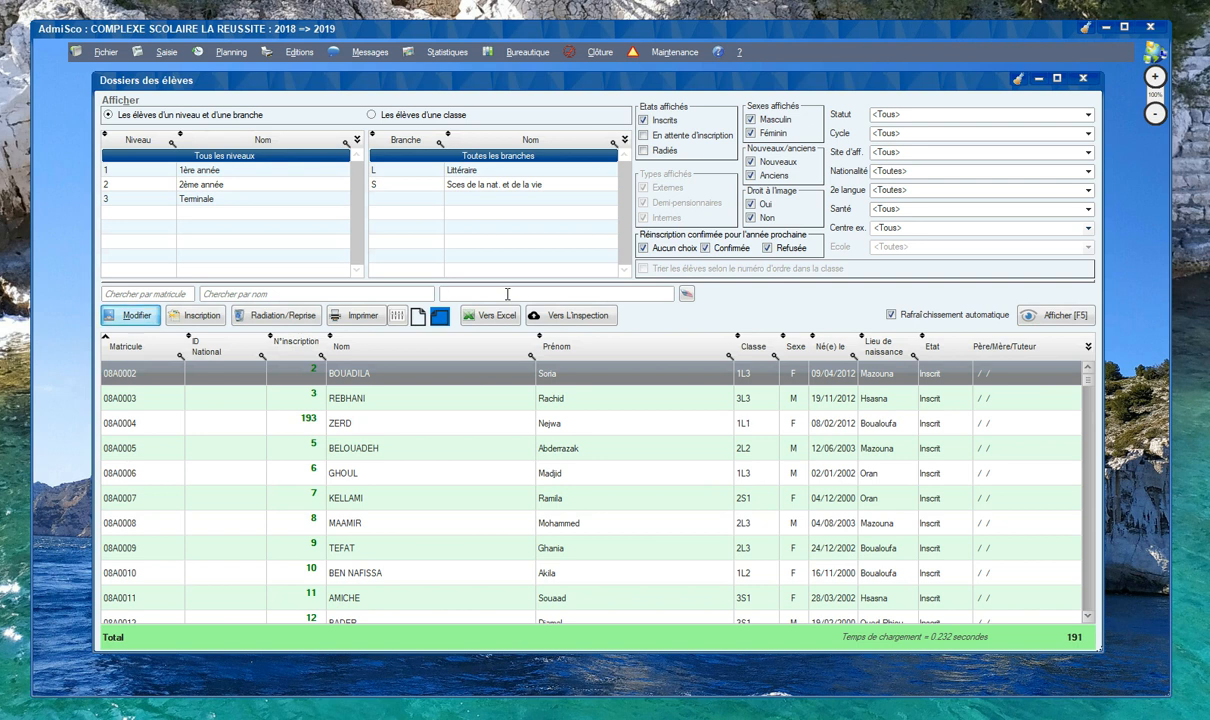
type("yasm")
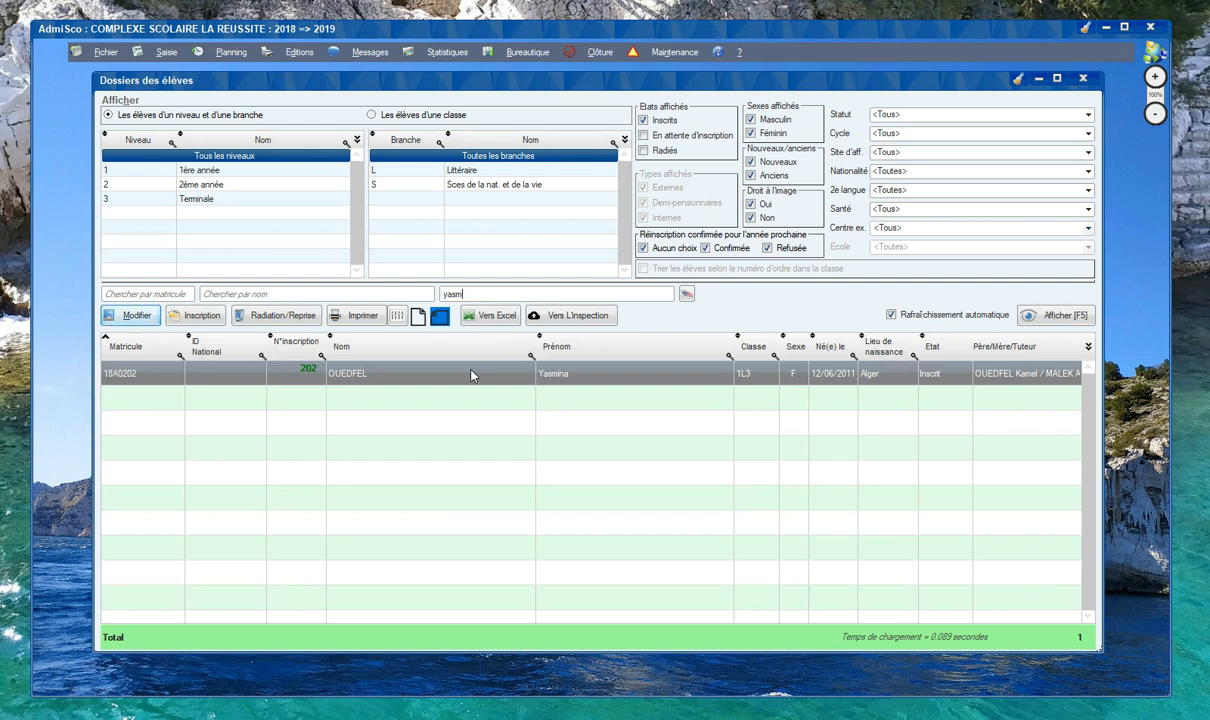
left_click(131, 318)
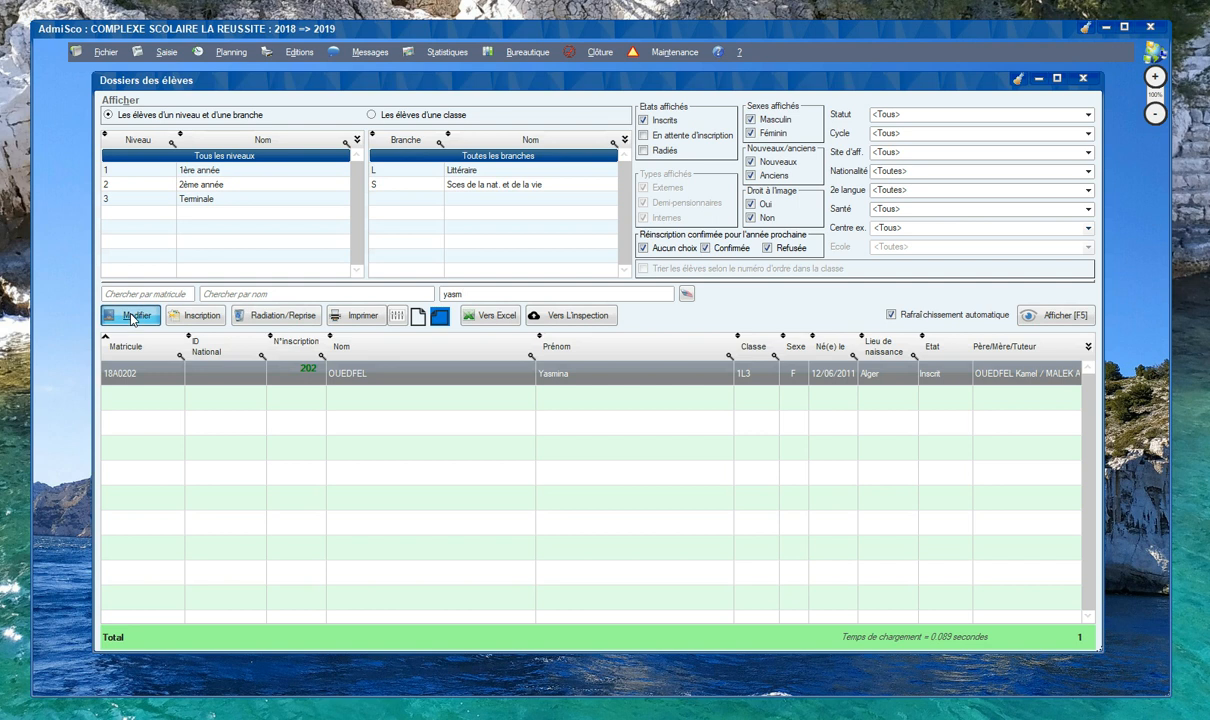